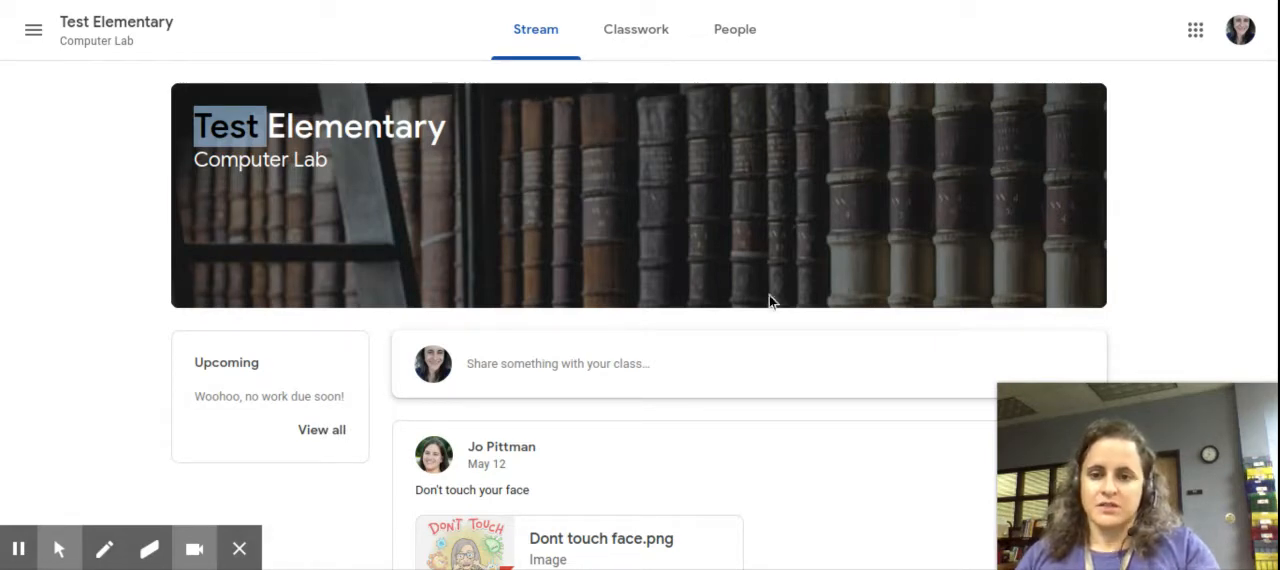
Browse the People tab and Stream, then show the Classwork page with its topics.
left_click(741, 33)
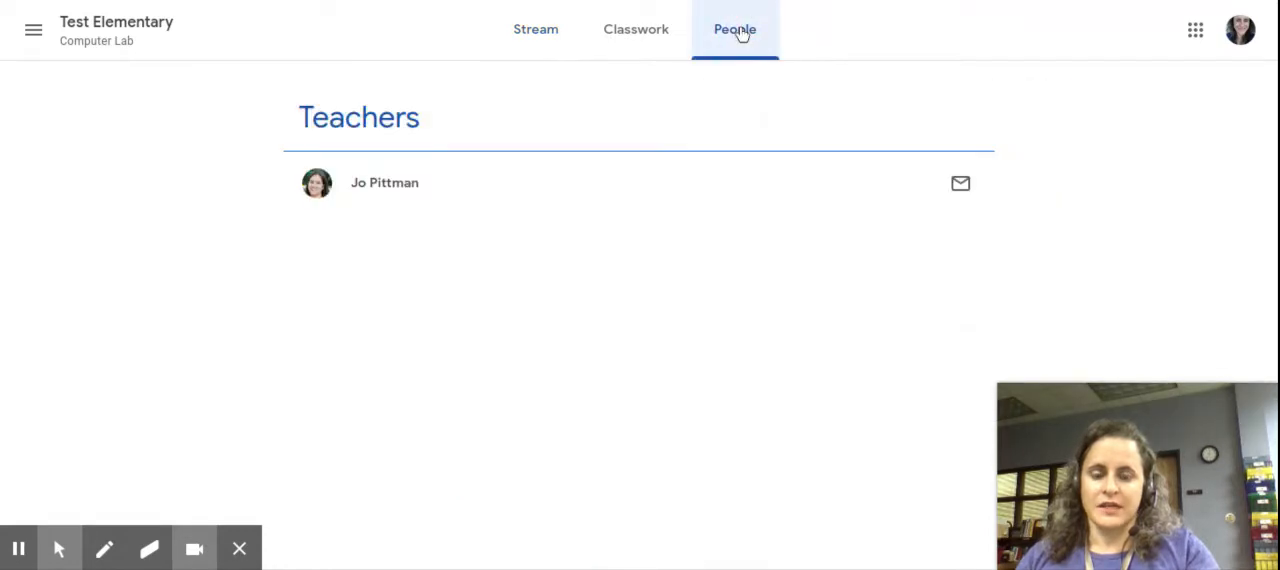
left_click(525, 47)
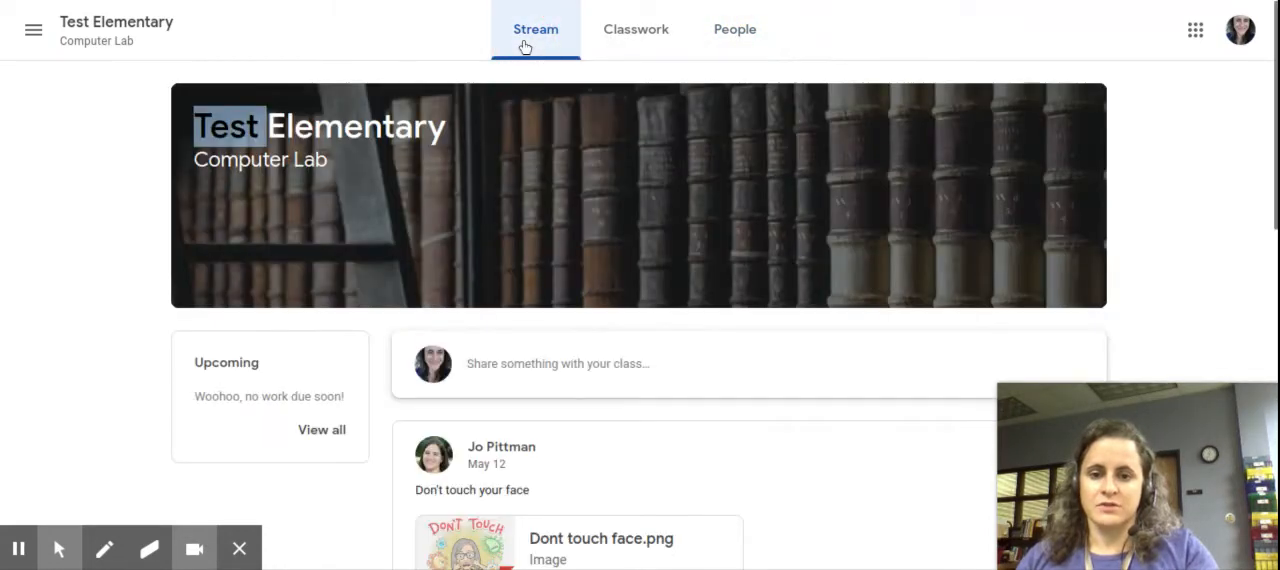
left_click(158, 76)
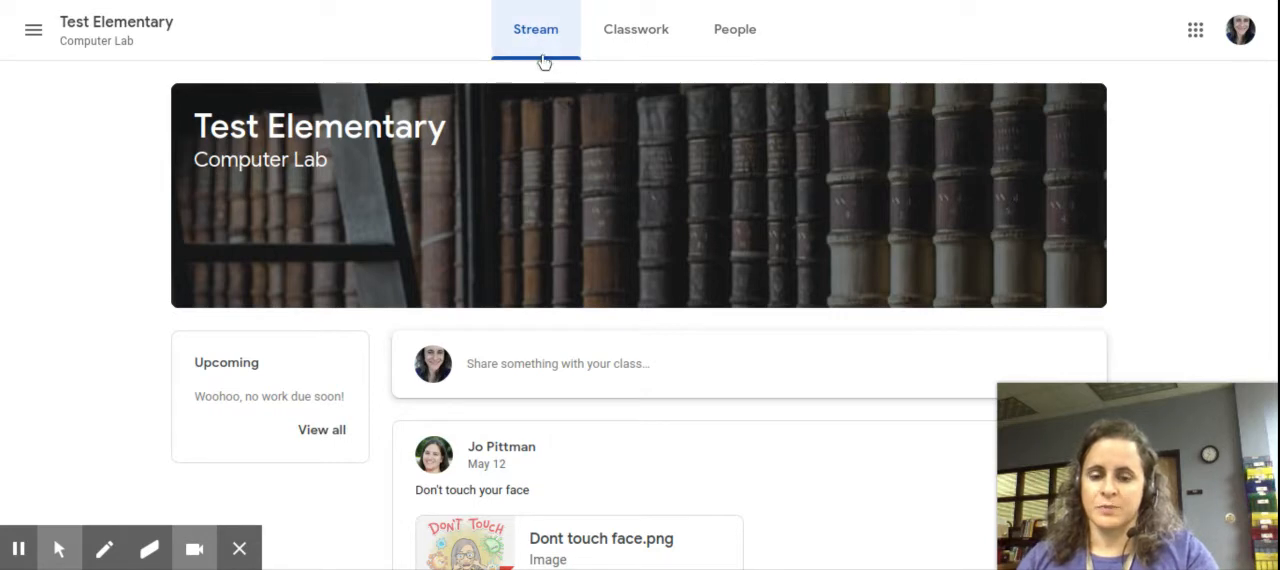
left_click(643, 38)
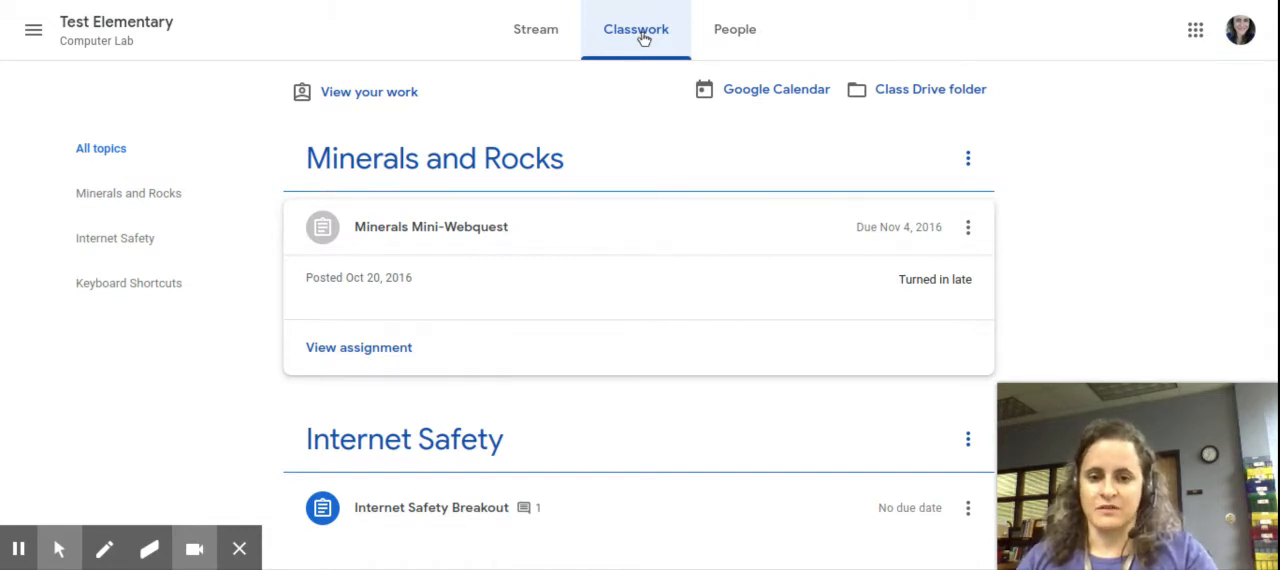
Show the People page listing the class teacher.
left_click(738, 43)
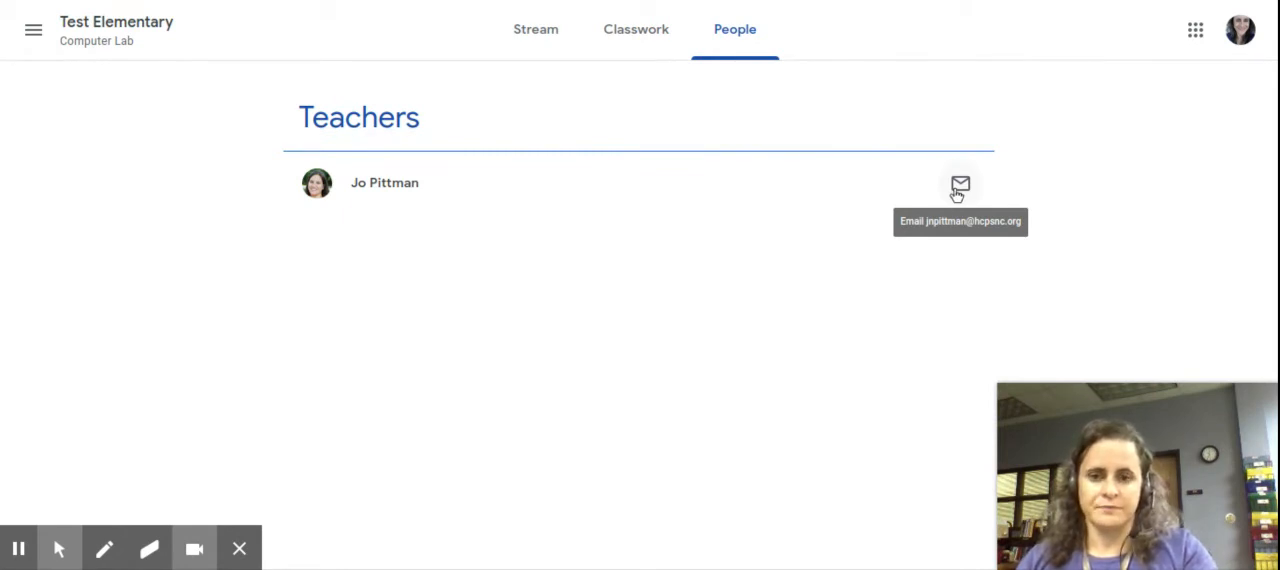
Start a new email to the class teacher from the envelope icon.
left_click(957, 194)
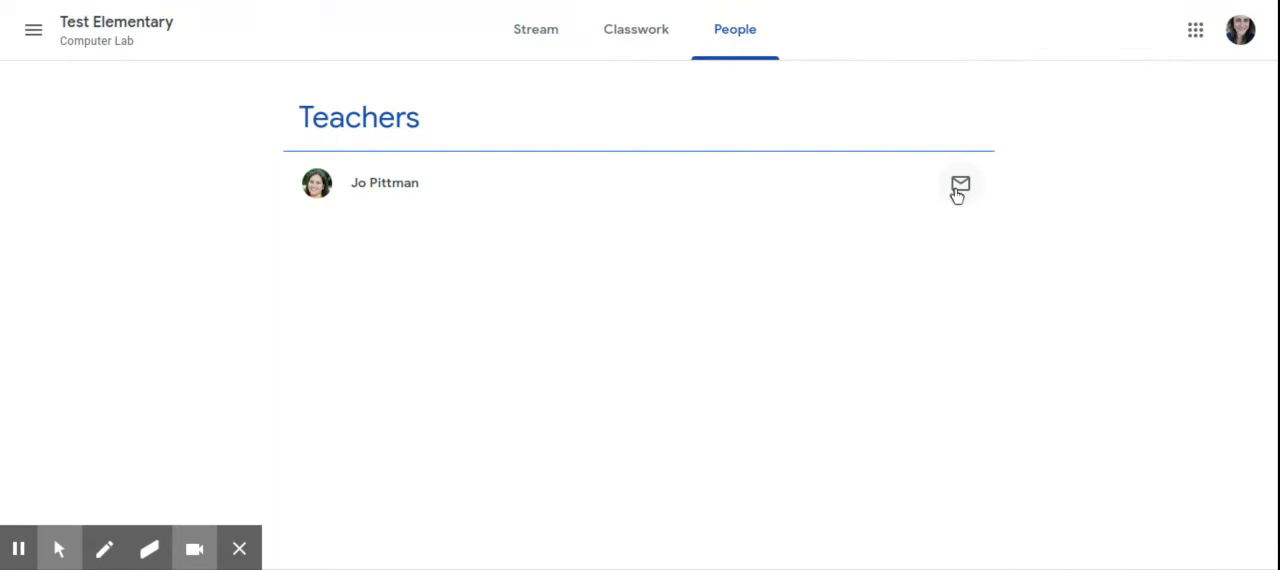